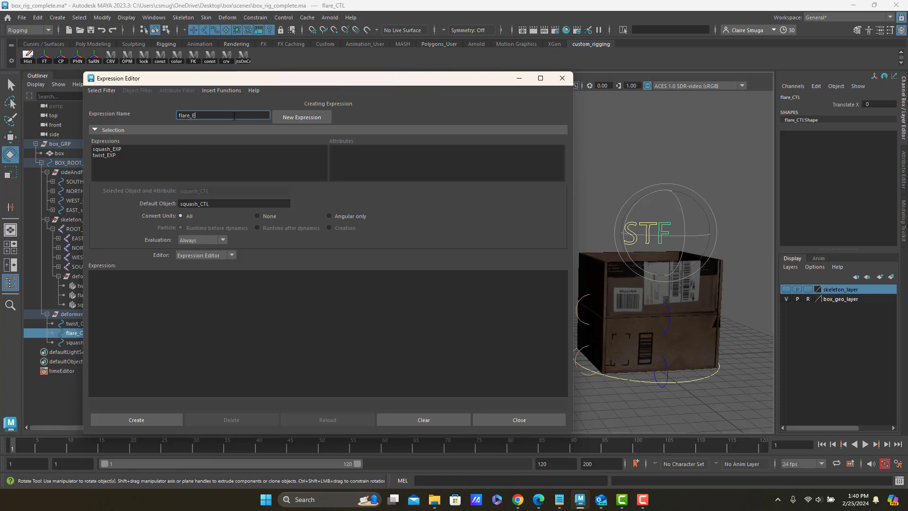
Name the expression flare_EXP, show flare1Handle's flare1 input attributes, and start the expression text with flare1.curve.
left_click_drag(222, 79, 279, 82)
left_click(90, 295)
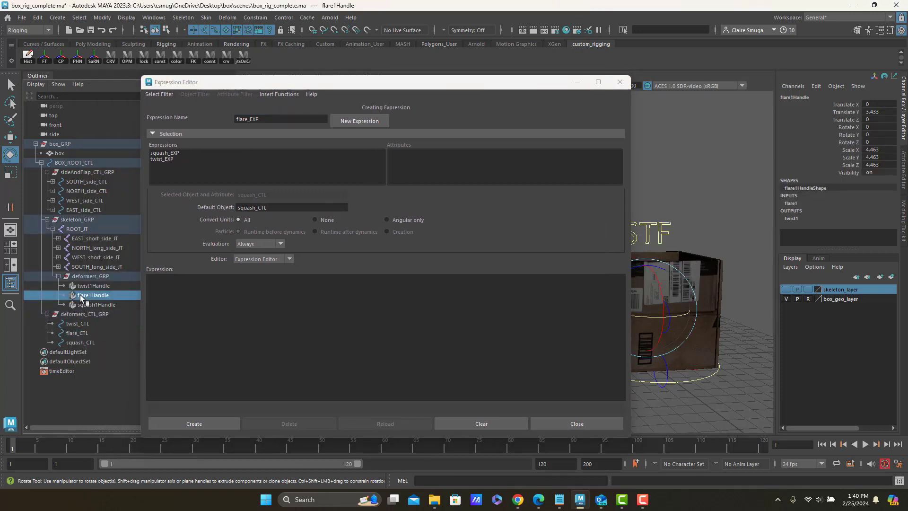
left_click(792, 204)
scroll(837, 232, "down", 2)
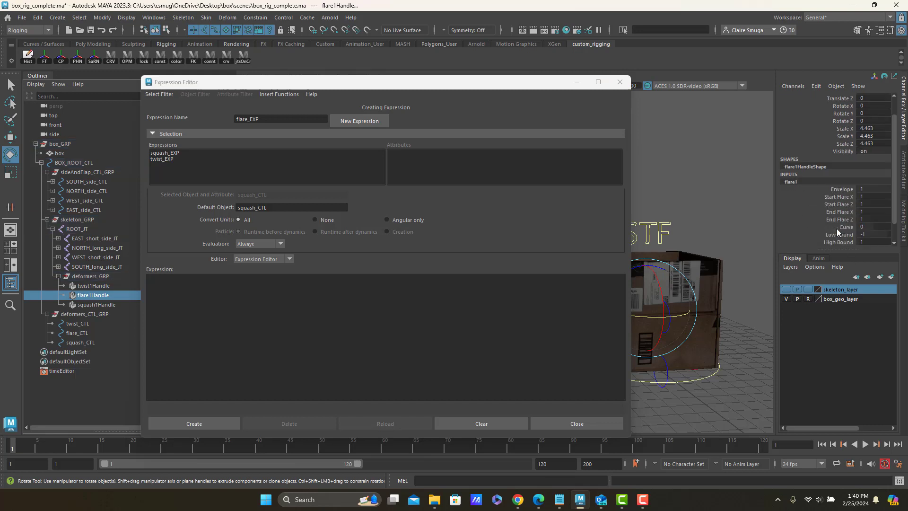
scroll(837, 232, "down", 1)
left_click(471, 303)
type("fl")
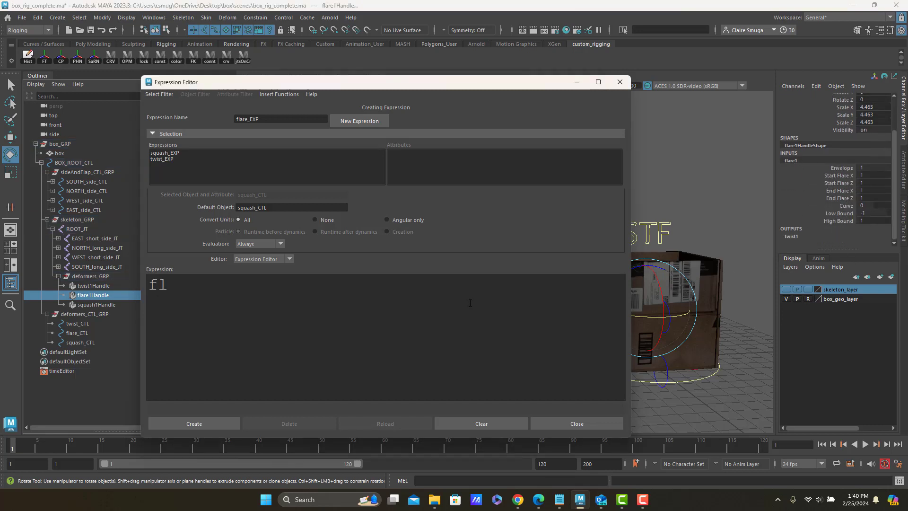
type("are1.curve")
Test the flare1 Curve attribute by varying its value on the box, and undo the change.
left_click(846, 206)
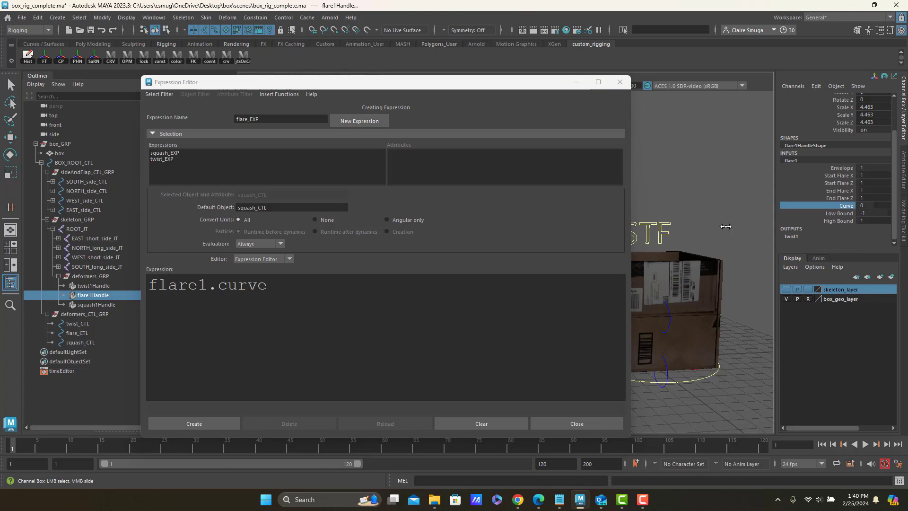
mouse_move(725, 225)
middle_mouse_down()
mouse_move(730, 218)
mouse_move(720, 219)
mouse_move(730, 220)
middle_mouse_up()
key("ctrl+z")
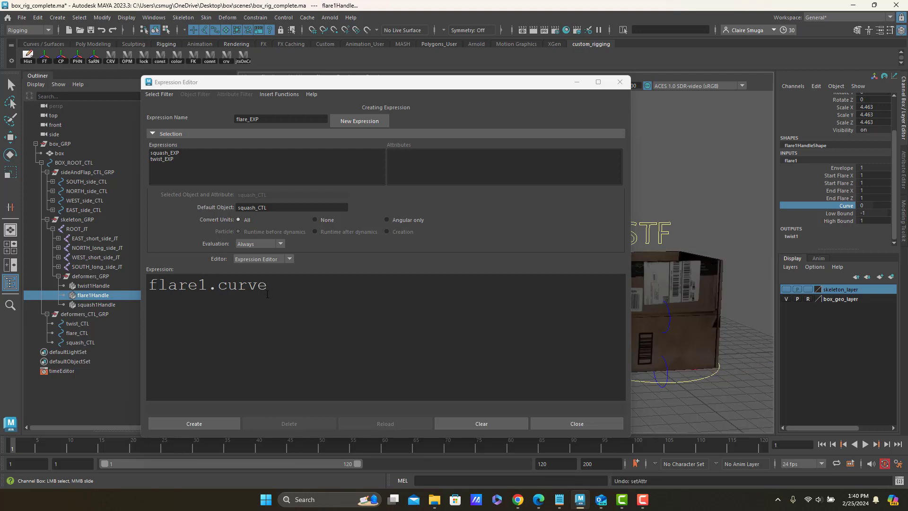
Complete the expression as flare1.curve = flare_CTL.translateX ; using the F control's name, and create it.
left_click(277, 290)
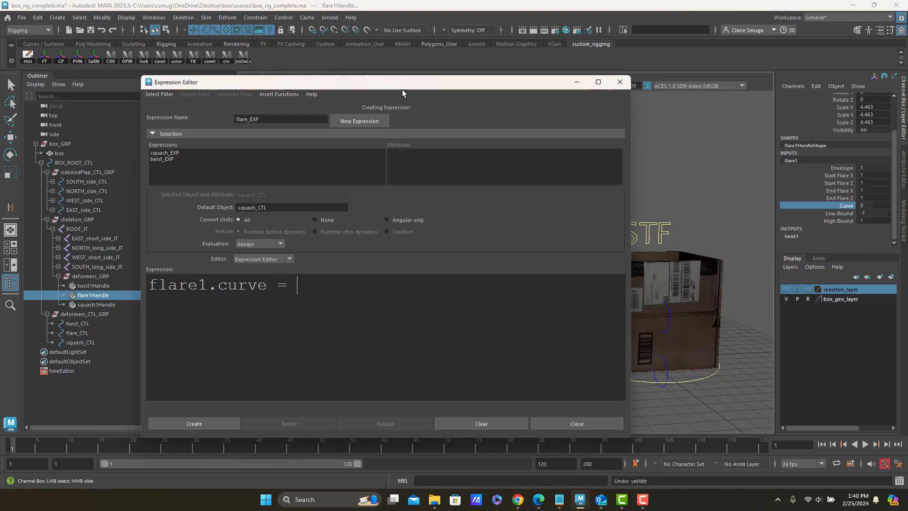
left_click_drag(404, 90, 334, 99)
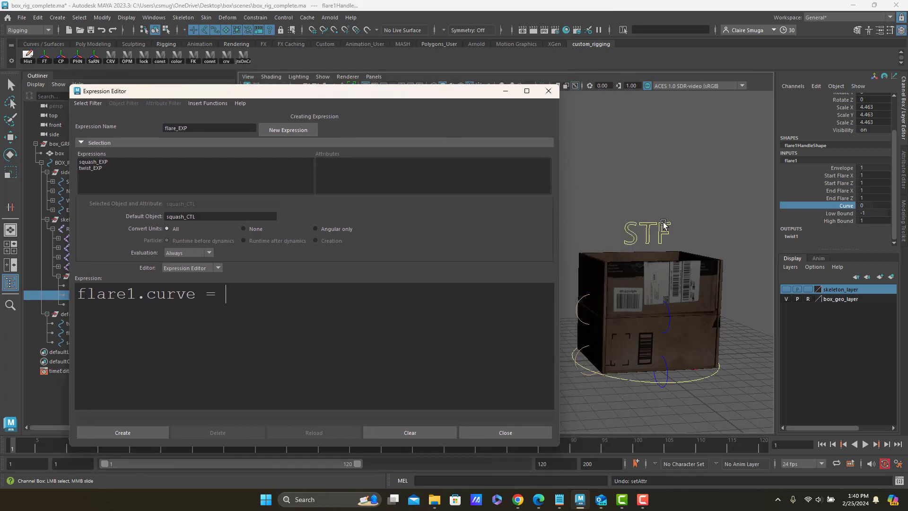
left_click(655, 223)
key("e")
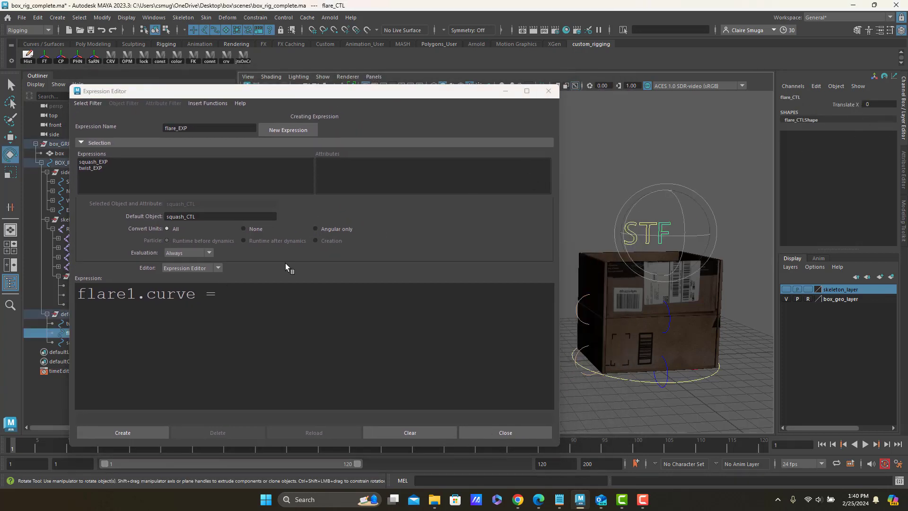
left_click(265, 296)
type("flare_CTL.")
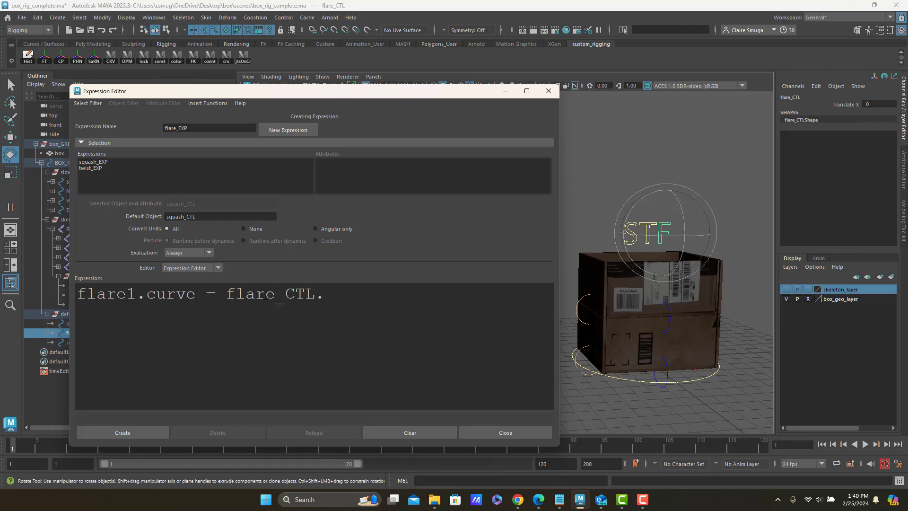
type("translateX ;")
left_click(123, 432)
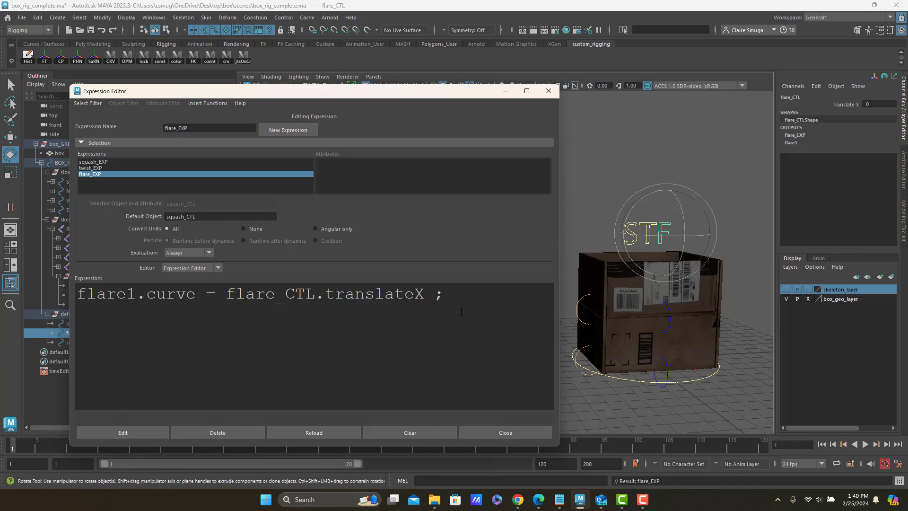
Test flare_EXP by moving the F control about 1.97 units along X, and undo the move.
type("w")
left_click(712, 175)
left_click(475, 294)
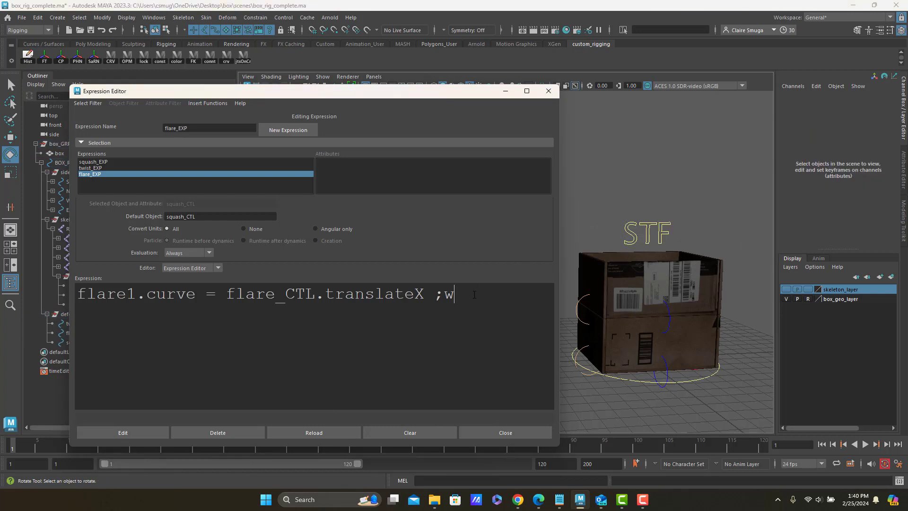
key("BackSpace")
left_click(658, 235)
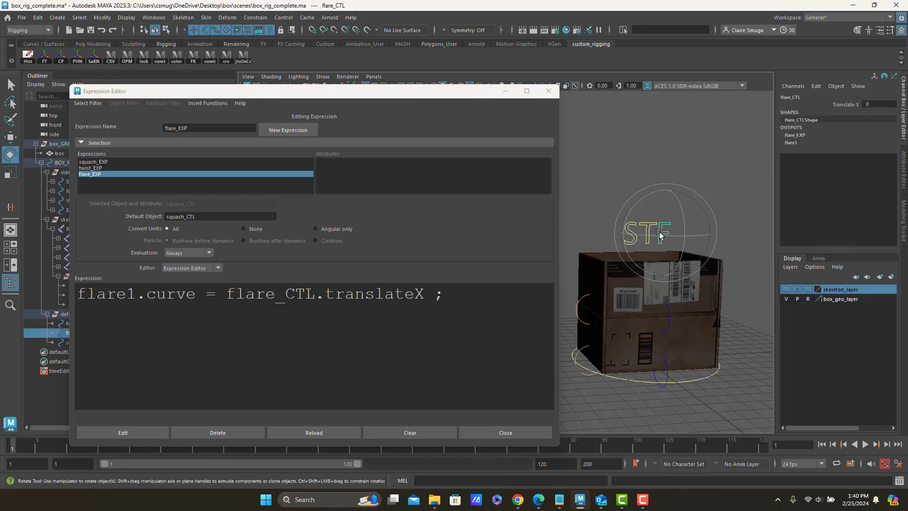
key("w")
mouse_move(708, 235)
left_mouse_down()
mouse_move(722, 232)
mouse_move(700, 237)
mouse_move(731, 233)
mouse_move(704, 235)
mouse_move(719, 228)
left_mouse_up()
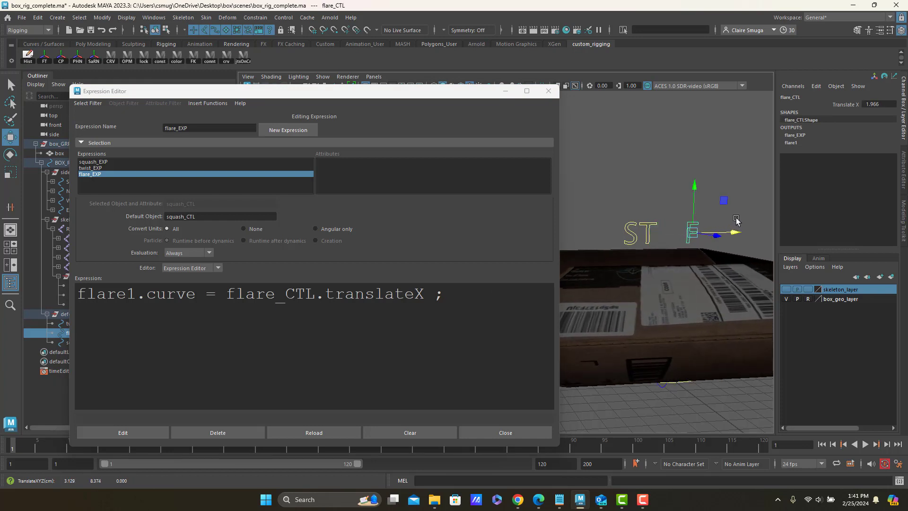
key("ctrl+z")
Edit flare_EXP to flare1.curve = (flare_CTL.translateX / 10) ;, apply it, and test it by moving flare_CTL about 0.66 units along X.
left_click(226, 294)
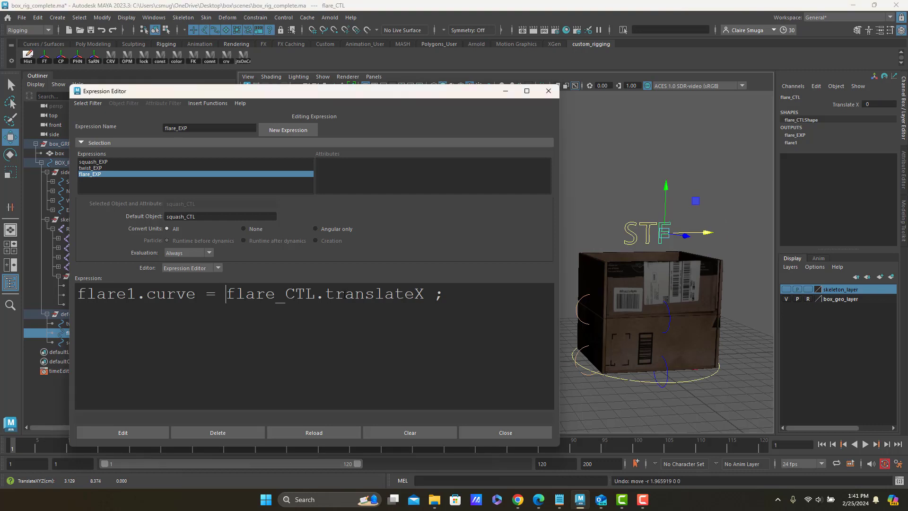
type("(")
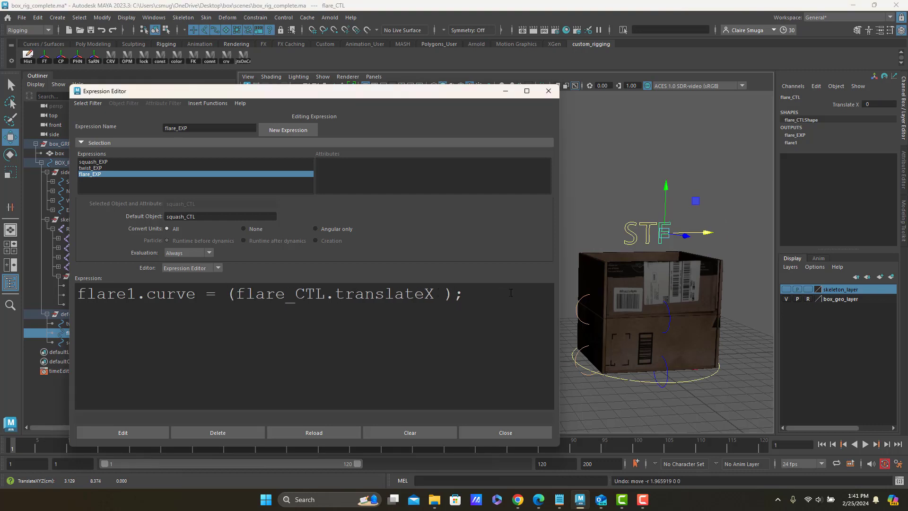
type("?")
key("BackSpace")
type("/ 10")
left_click(114, 432)
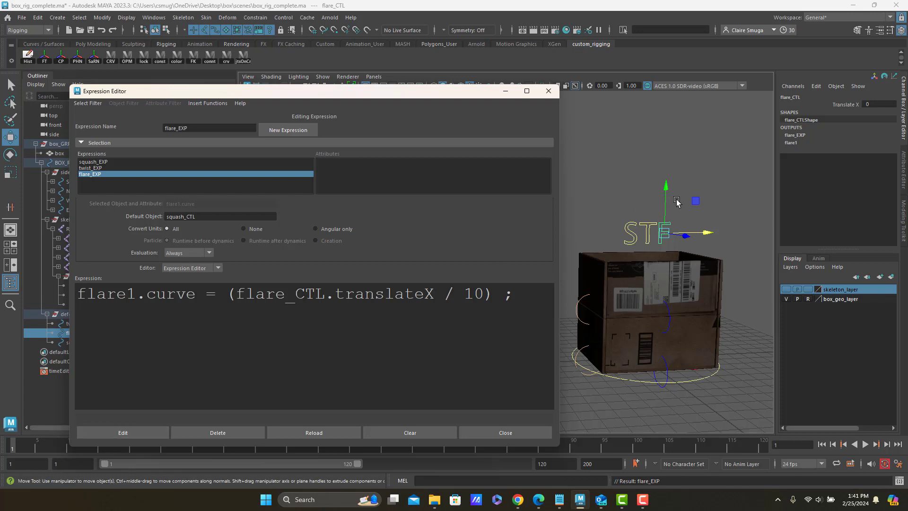
mouse_move(708, 231)
left_mouse_down()
mouse_move(769, 231)
mouse_move(629, 234)
mouse_move(785, 232)
mouse_move(717, 229)
left_mouse_up()
Set the divisor in flare_EXP to 30, apply the edit, and test it by moving flare_CTL further along X.
left_click(476, 294)
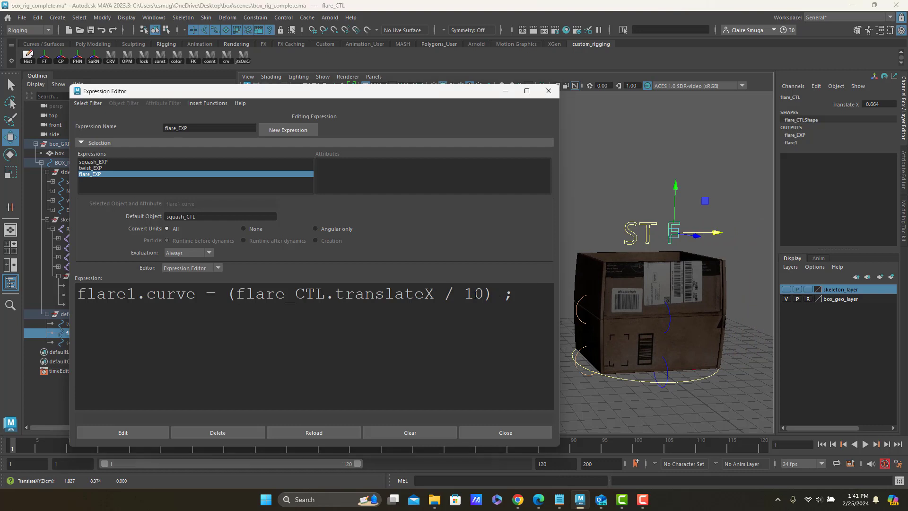
left_click_drag(472, 293, 465, 293)
type("3")
left_click(125, 433)
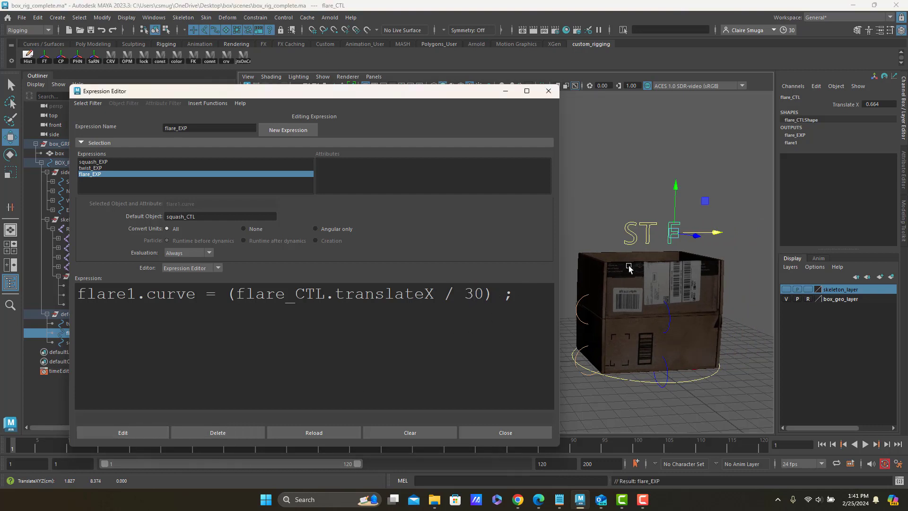
left_click_drag(718, 232, 776, 166)
Test the combined deformers by rotating twist_CTL about Y and raising squash_CTL about 4.59 units, and undo the squash move.
left_click(655, 222)
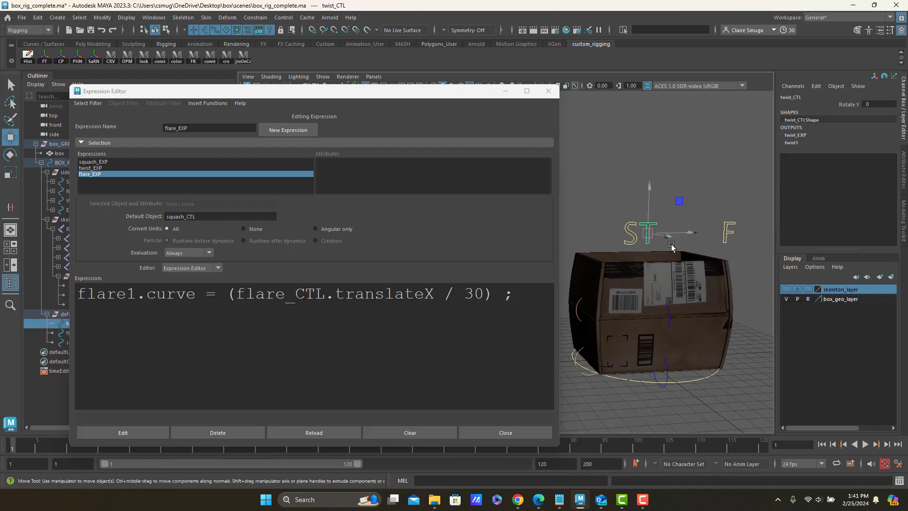
key("e")
left_click_drag(669, 236, 628, 112)
left_click(634, 217)
left_click(636, 226)
key("w")
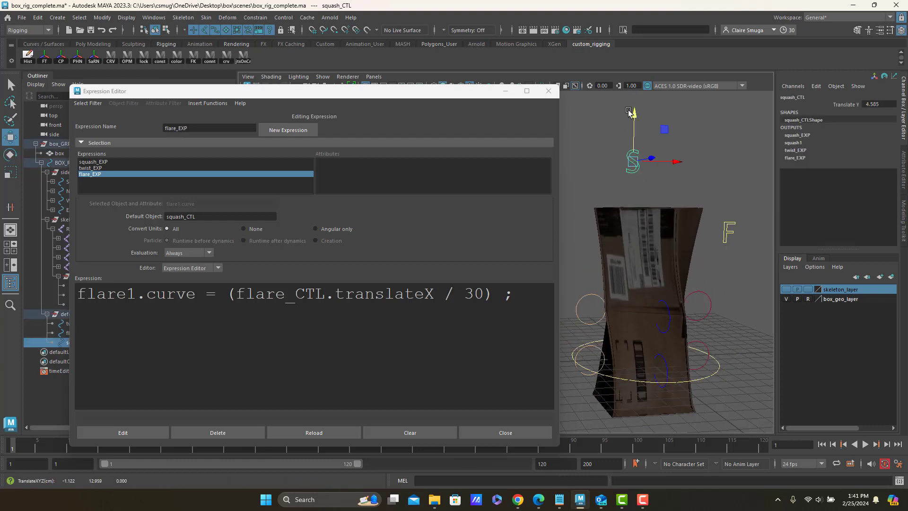
key("ctrl+z")
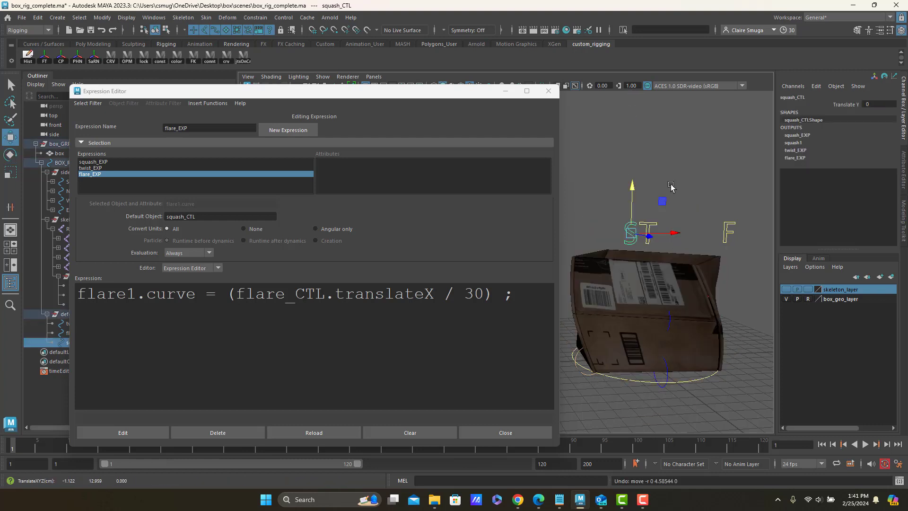
Move flare_CTL back beside the other letters and set its Translate X to 0.
left_click(729, 225)
left_click_drag(756, 233, 662, 301)
middle_click_drag(661, 301, 661, 303, "alt")
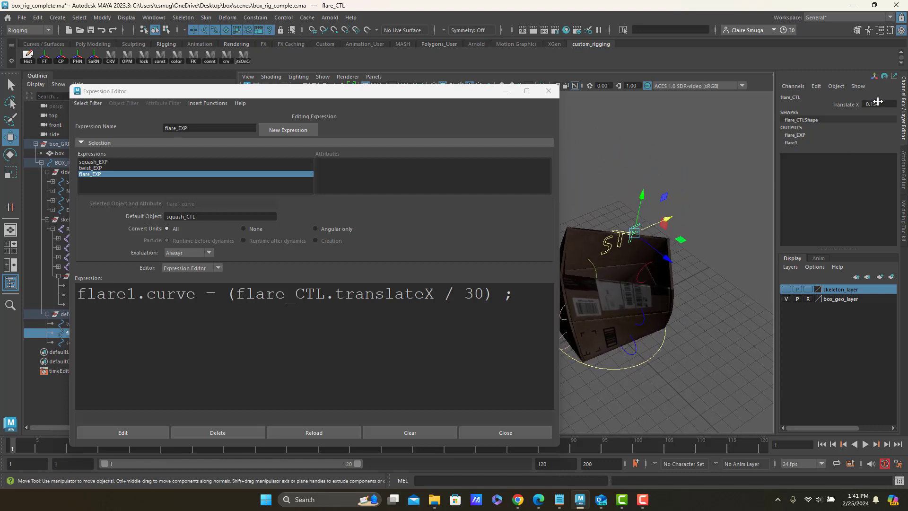
left_click_drag(877, 101, 873, 101)
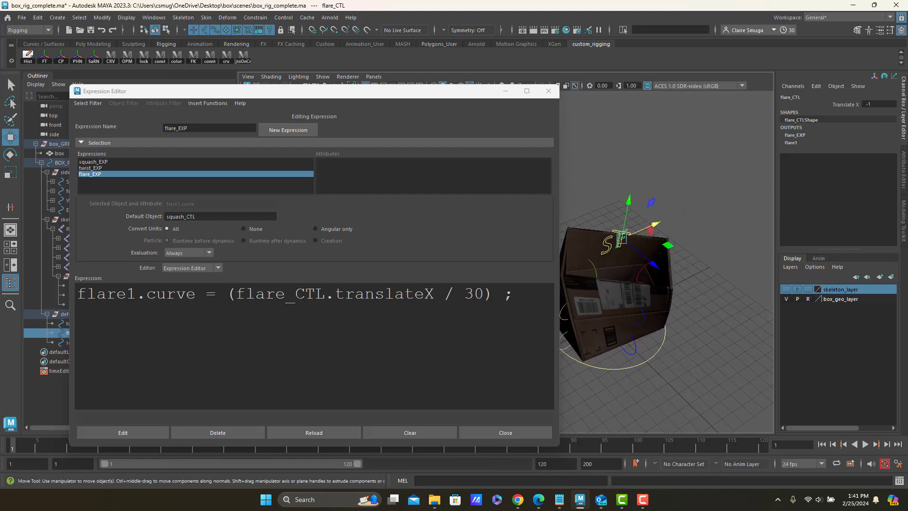
left_click(878, 102)
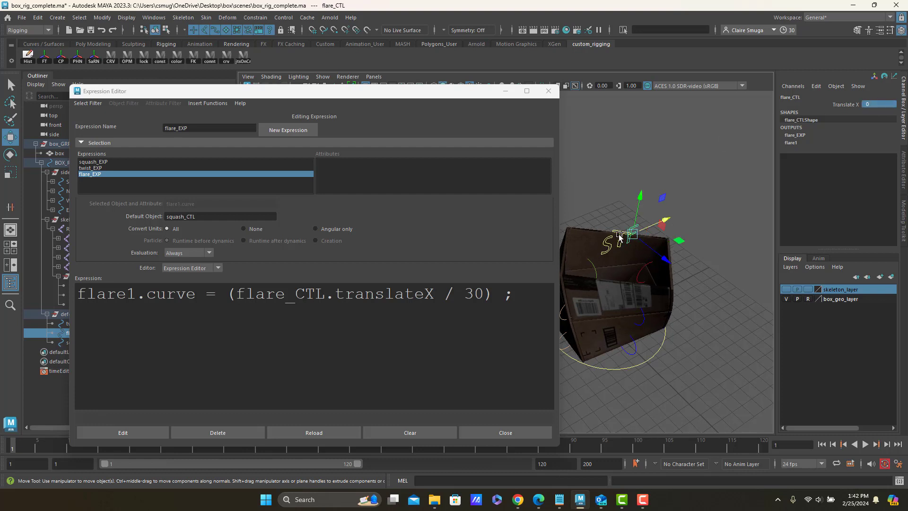
Select the T control and set its Rotate Y to 0.
left_click(653, 216)
left_click(876, 104)
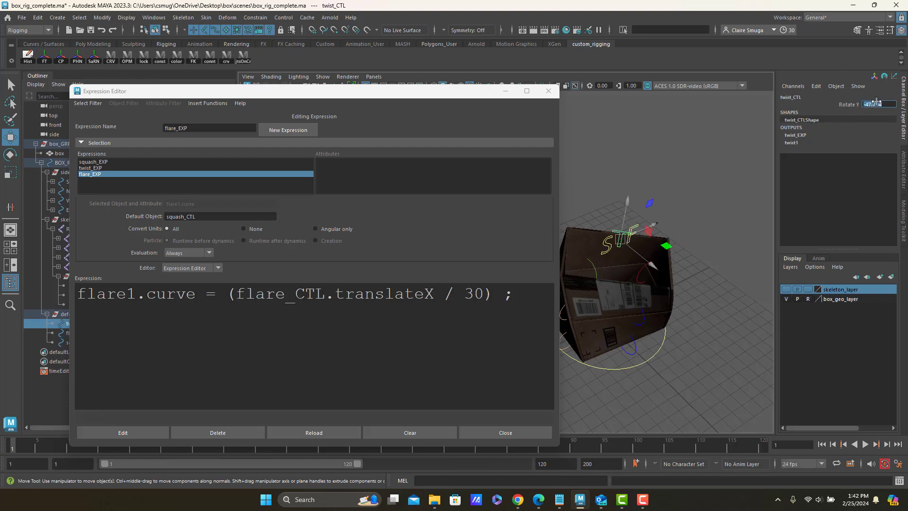
type("0")
key("Return")
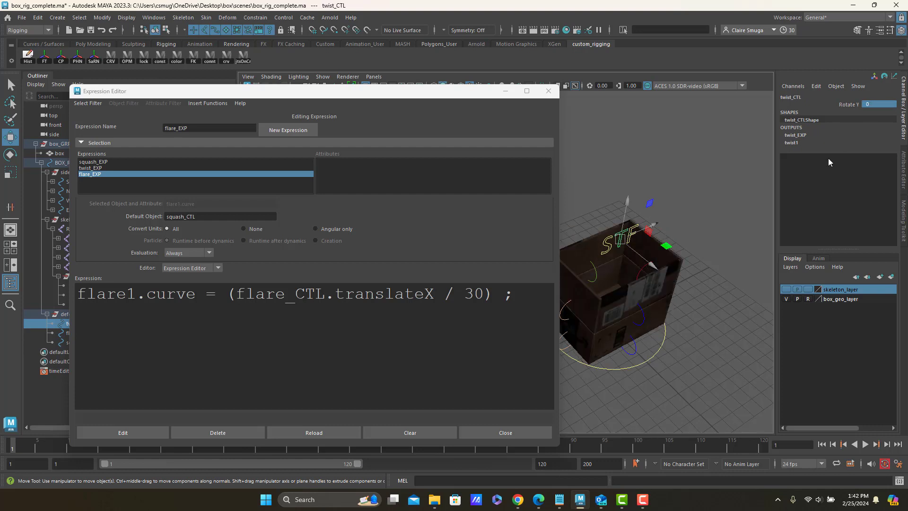
Test the twist deformer by rotating twist_CTL about Y, and undo the rotations.
left_click_drag(664, 287, 677, 264, "alt")
key("e")
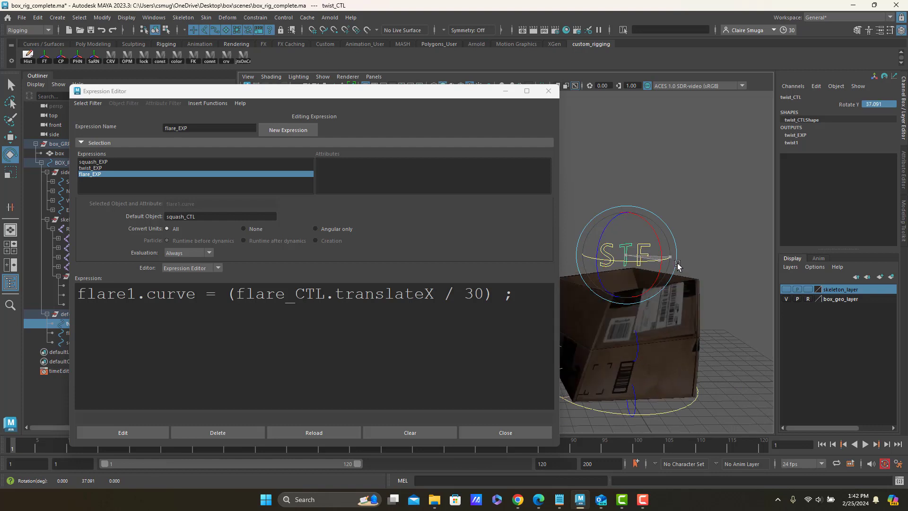
key("ctrl+z")
key("ctrl+z")
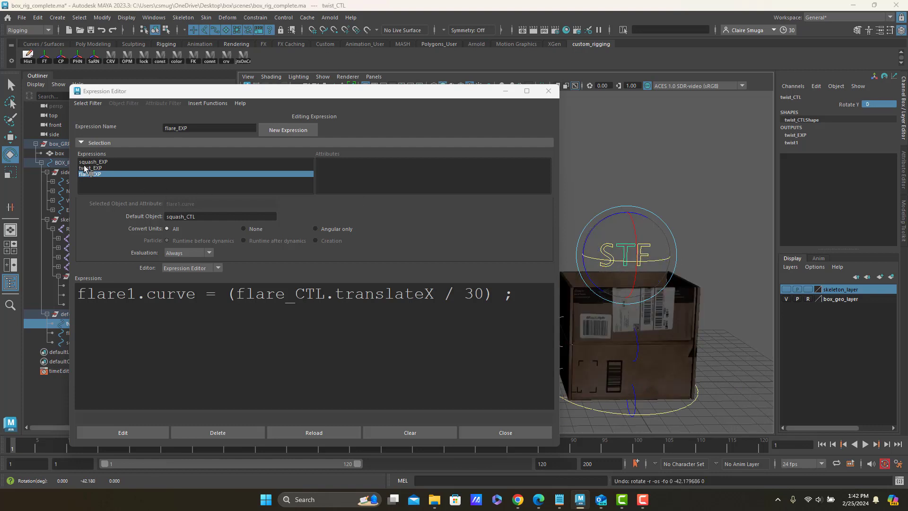
Edit twist_EXP to twist1.endAngle = - (twist_CTL.rotateY /10 );, apply it, and test it with a twist_CTL rotation that is undone.
left_click(90, 168)
left_click(275, 295)
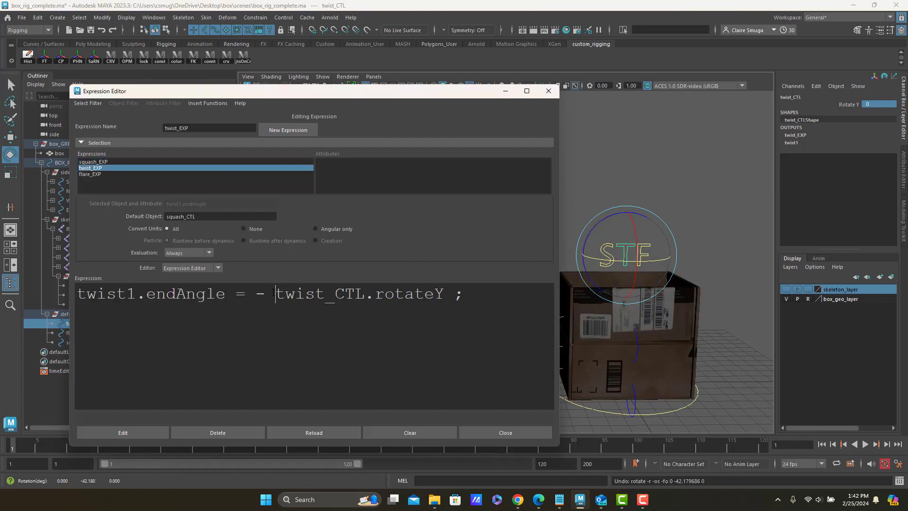
type("(")
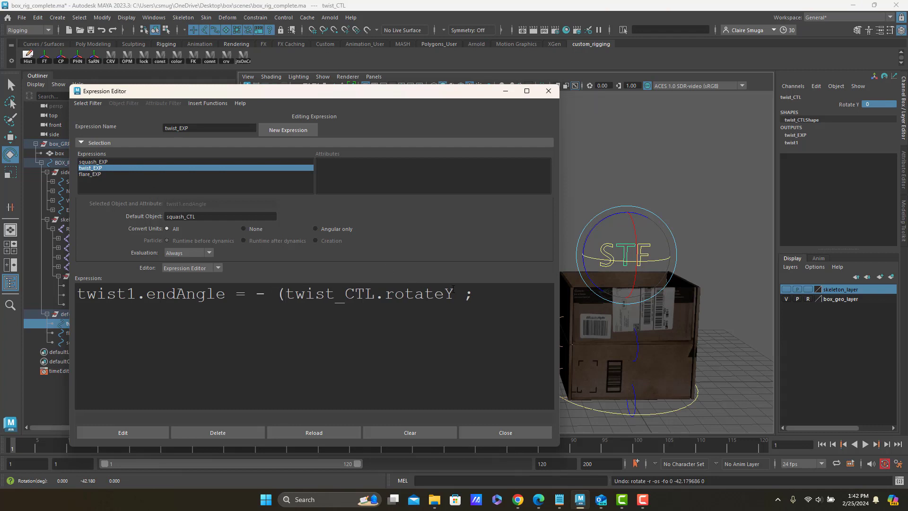
left_click(466, 294)
type(")")
key("Left")
type("/10")
left_click(119, 437)
left_click_drag(667, 260, 638, 245)
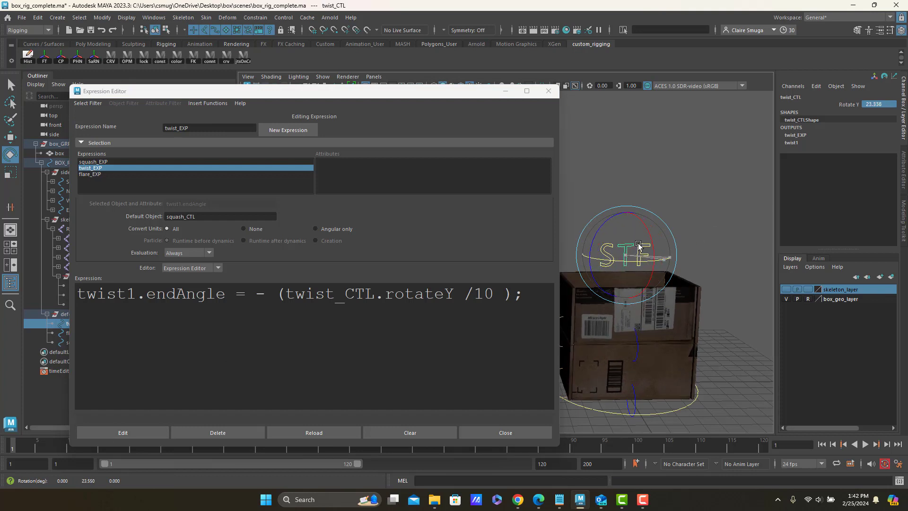
key("ctrl+z")
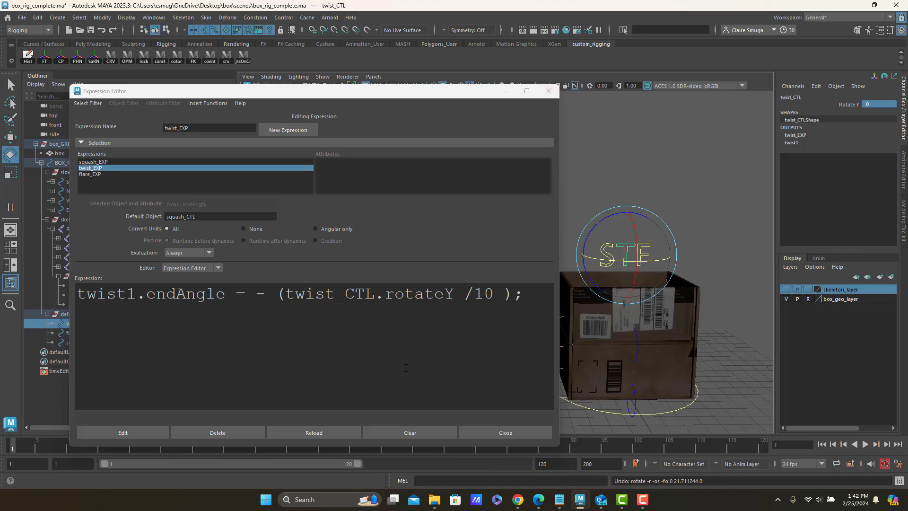
Add a space before the 10 in twist_EXP, apply the edit, close the Expression Editor and clear the selection.
left_click(475, 298)
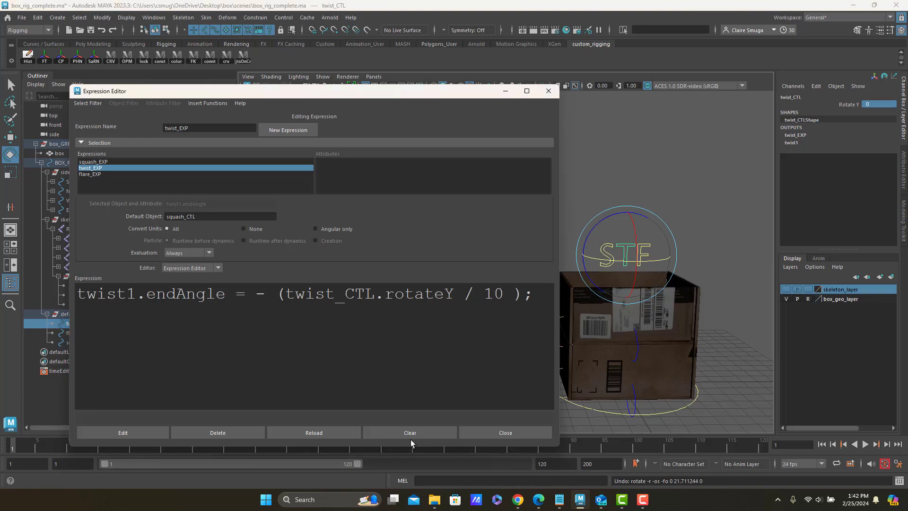
left_click(121, 433)
left_click(547, 90)
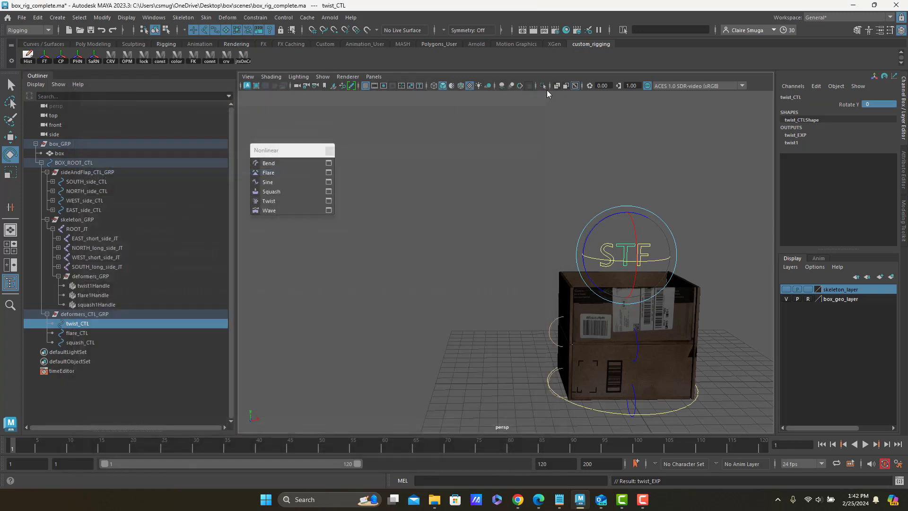
left_click(502, 273)
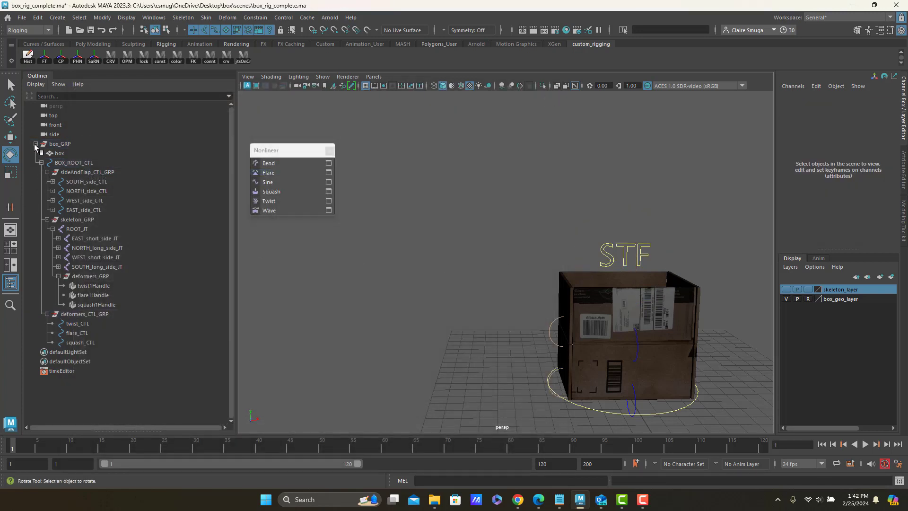
Lock and hide all the translate, rotate, scale and visibility channels of deformers_CTL_GRP.
left_click(86, 315)
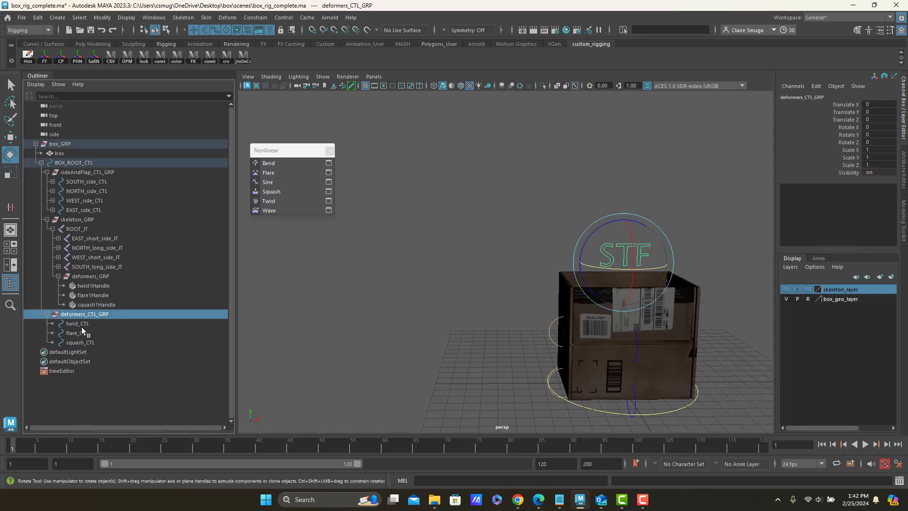
left_click_drag(833, 108, 837, 178)
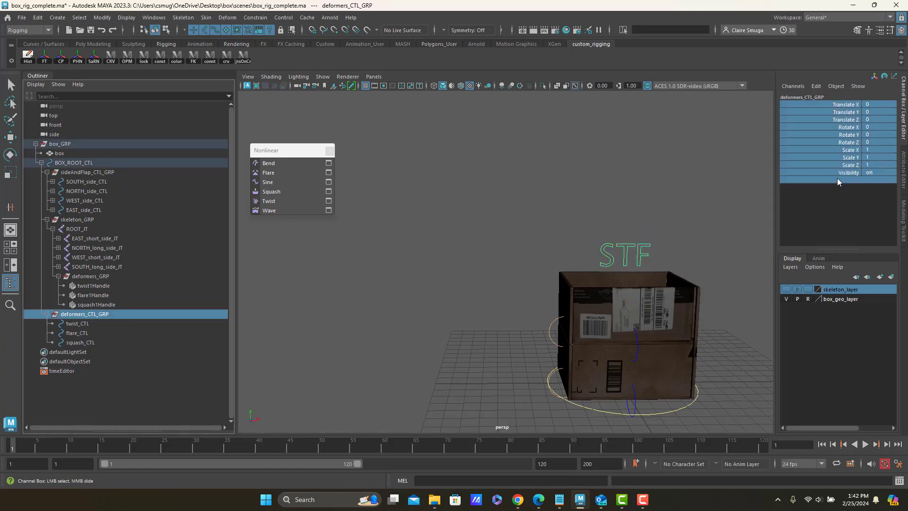
right_click(828, 152)
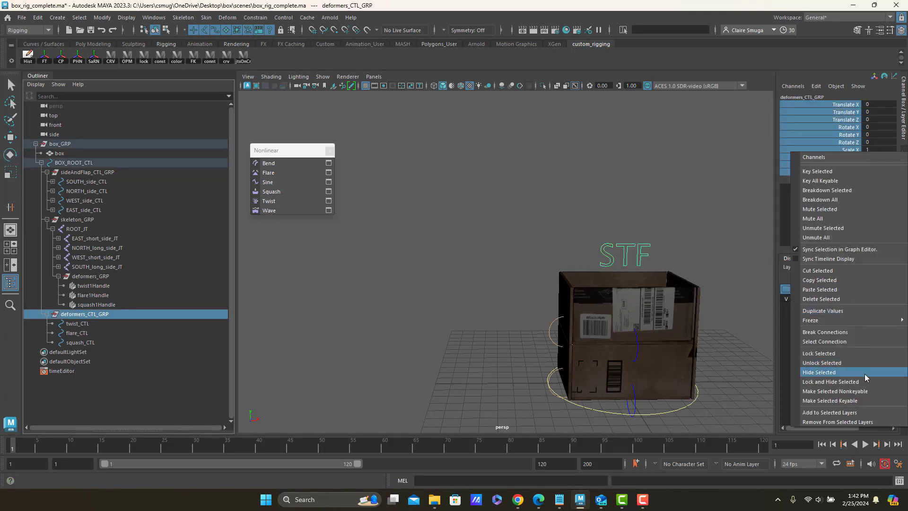
left_click(846, 381)
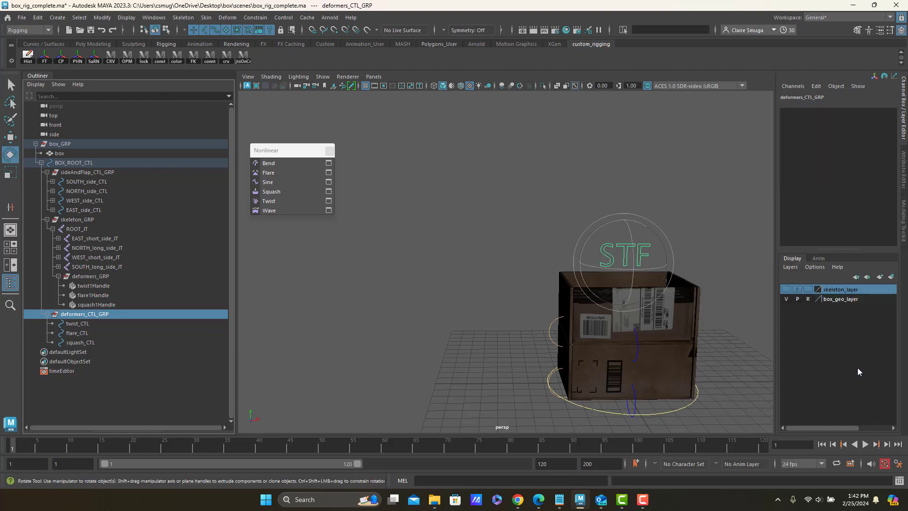
Collapse the box_GRP hierarchy, clear the selection and close the floating Nonlinear deformer menu.
left_click(35, 144)
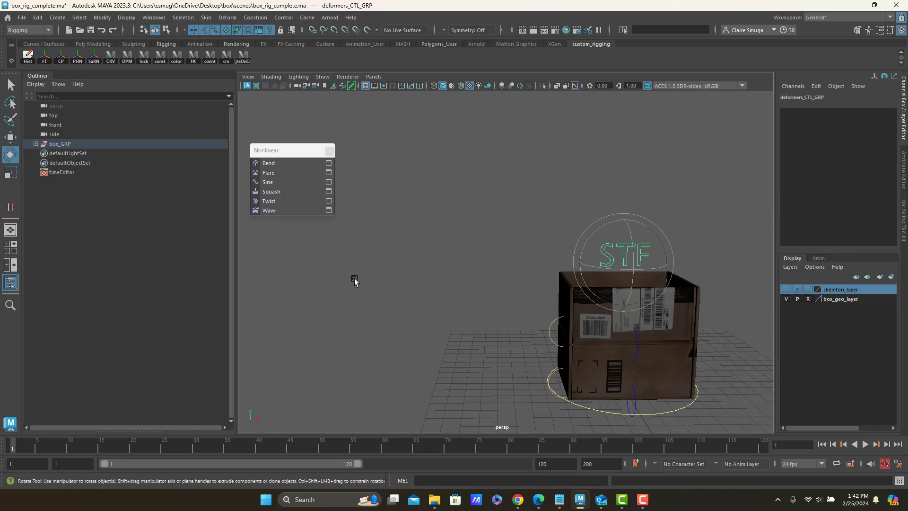
left_click(360, 260)
left_click_drag(689, 279, 383, 229, "alt")
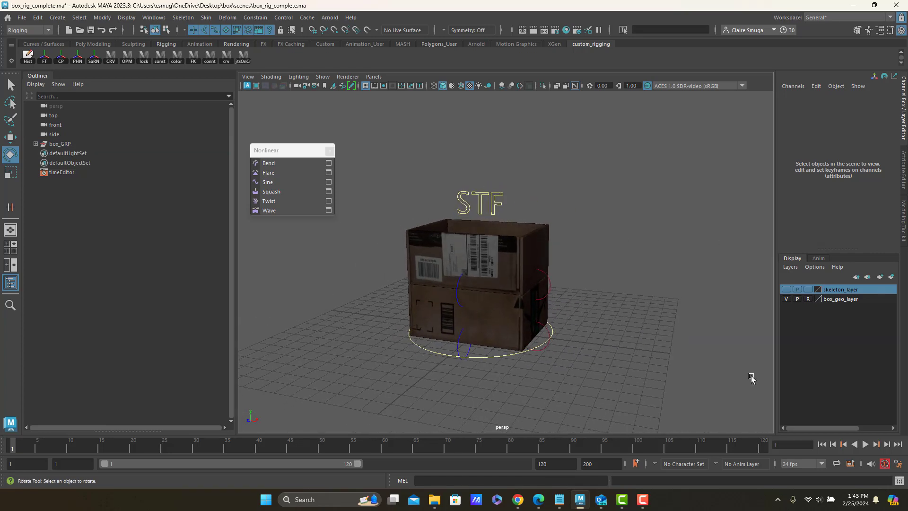
left_click(330, 150)
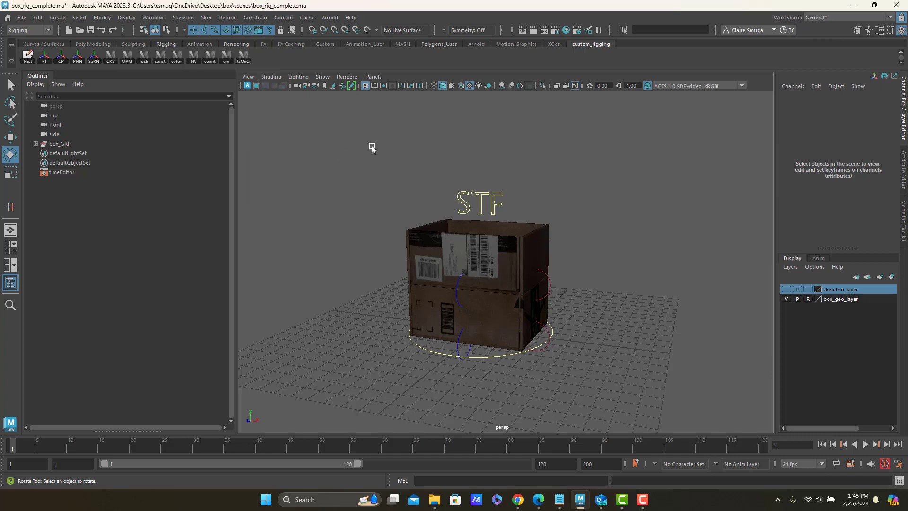
Fold the box sides outward with their controls: SOUTH X about 92, NORTH X about -77, WEST Z about 83, EAST Z about -97.
left_click_drag(552, 237, 614, 249, "alt")
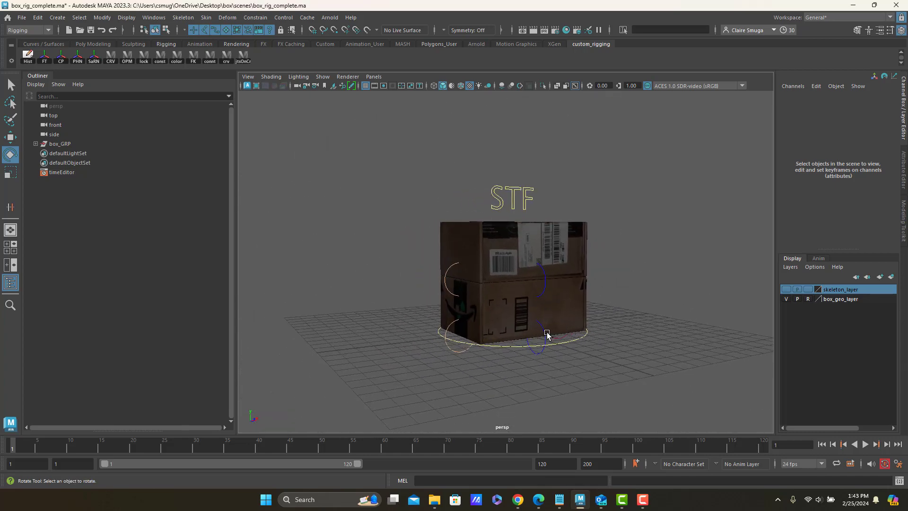
left_click(557, 323)
left_click_drag(557, 323, 567, 389)
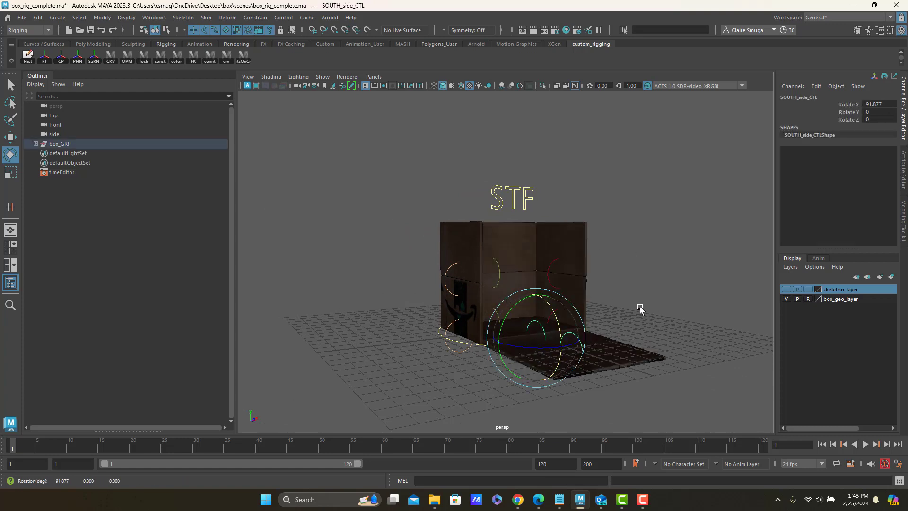
left_click(570, 306)
left_click(551, 312)
left_click_drag(533, 311, 391, 381)
left_click(499, 316)
left_click(430, 312)
left_click(446, 325)
Test the squash deformer on the unfolded box by moving squash_CTL down to about -4.3 in Y, and undo the move.
left_click(497, 199)
key("w")
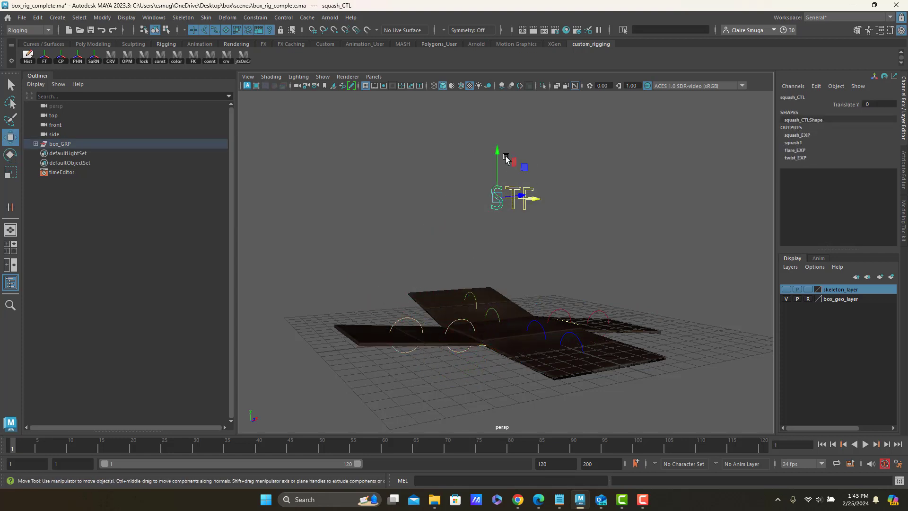
left_click_drag(495, 153, 491, 221)
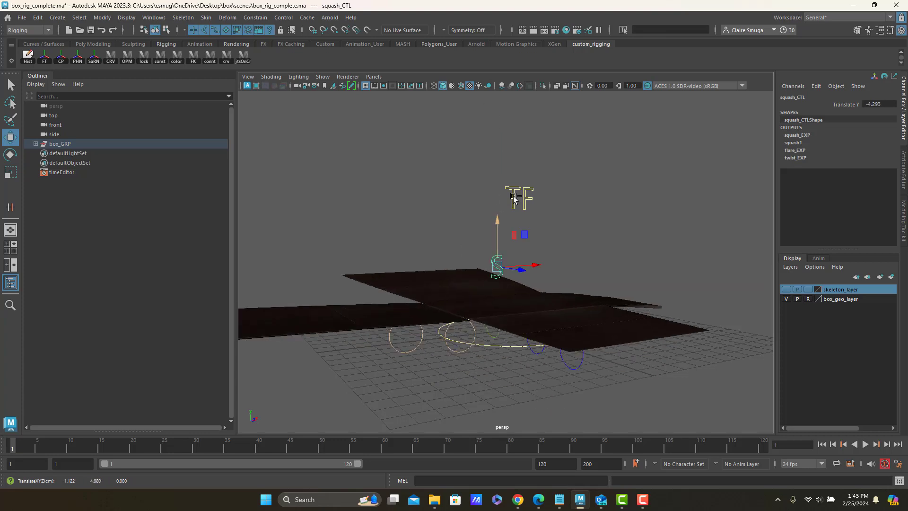
key("ctrl+z")
Test the twist deformer on the unfolded box by rotating twist_CTL, undo the rotation and clear the selection.
left_click(524, 194)
left_click_drag(477, 196, 728, 197)
key("ctrl+z")
left_click(687, 192)
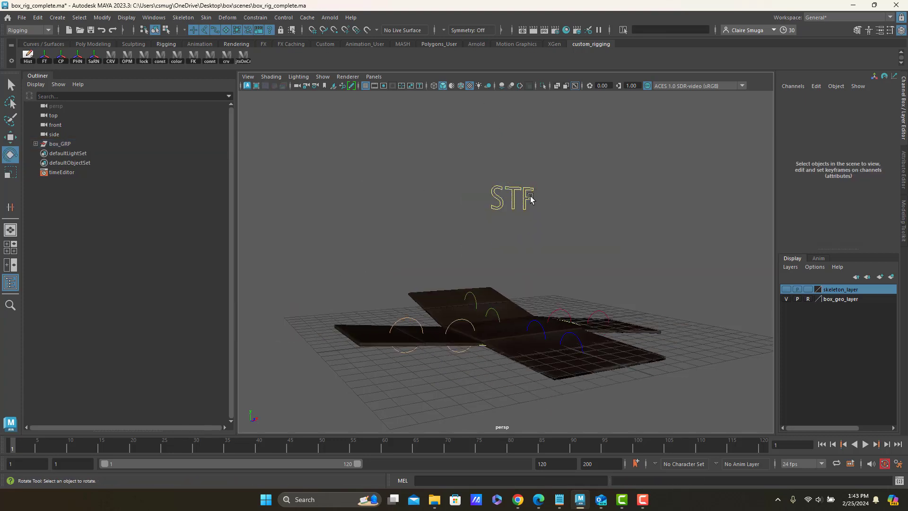
Test the flare deformer on the unfolded box by moving flare_CTL along X, and undo the move.
left_click(529, 198)
key("w")
left_click_drag(562, 197, 583, 200)
key("ctrl+z")
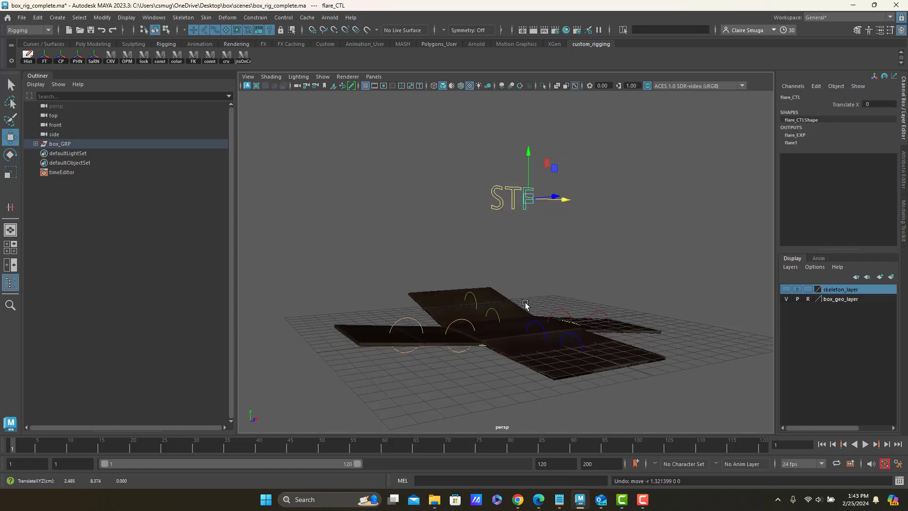
Select the west, north, south and east side controls together and set their Rotate Z to 0.
left_click(492, 314)
left_click(468, 320, "shift")
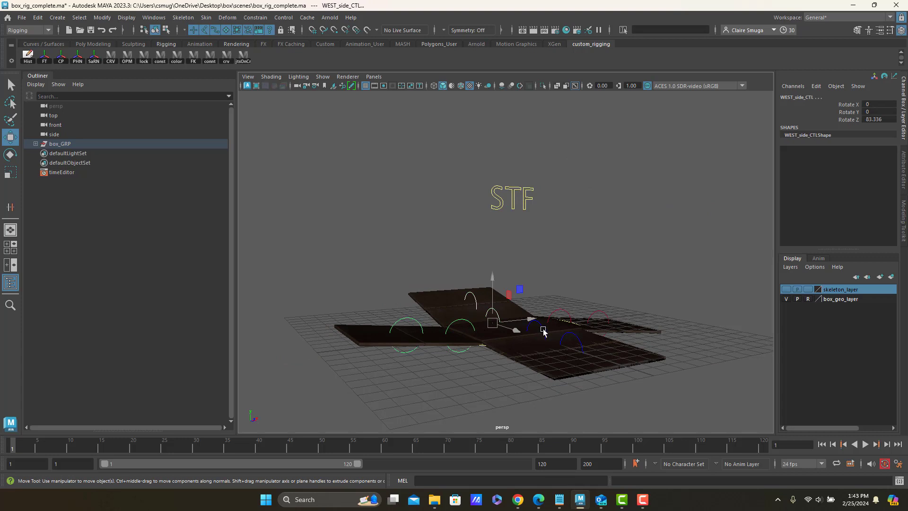
left_click(542, 330, "shift")
left_click(563, 311, "shift")
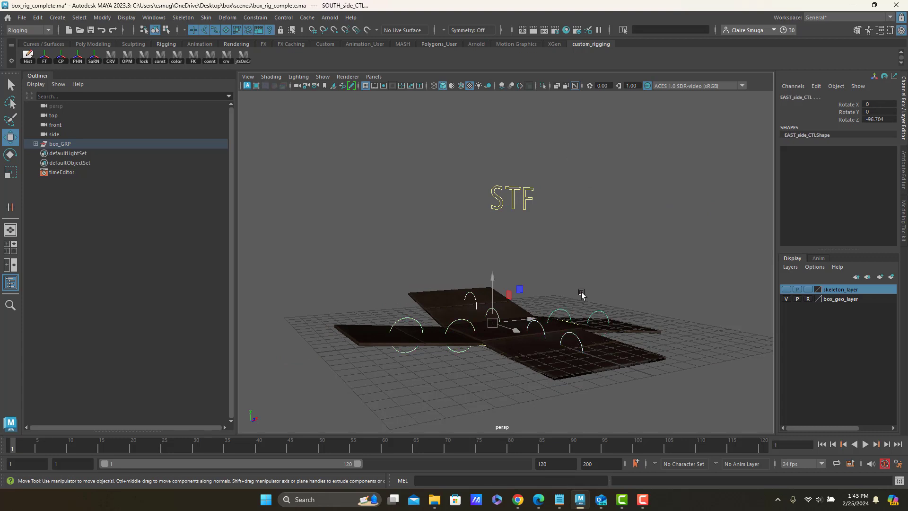
left_click(883, 119)
type("0")
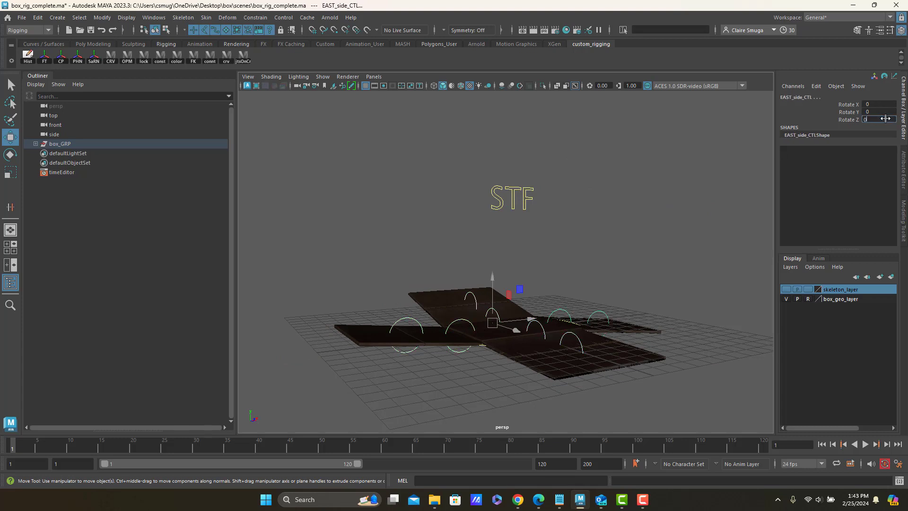
key("Return")
Try to reset Rotate X and Rotate Y on the selected side controls, and clear the selection.
left_click(880, 104)
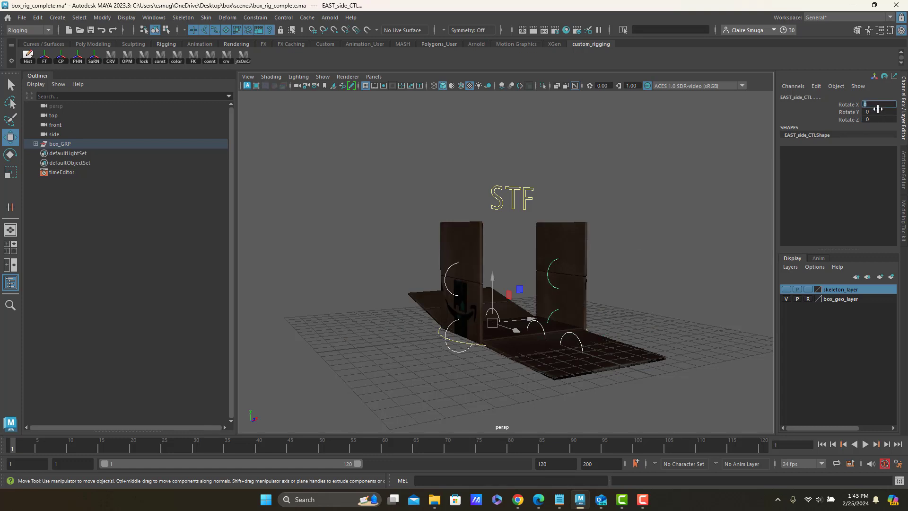
left_click(879, 111)
left_click(881, 105)
left_click(881, 111)
key("Return")
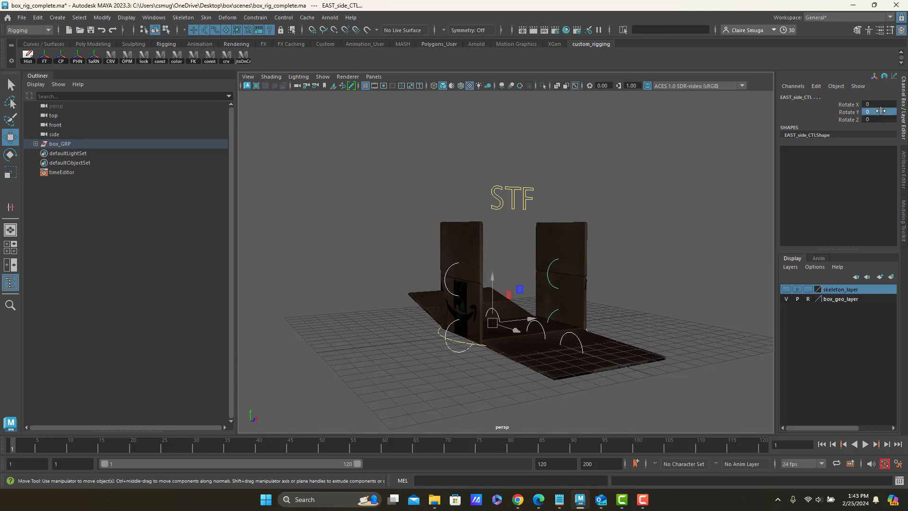
left_click(746, 201)
Set Rotate X to 0 on the north and south side controls, and clear the selection.
left_click(538, 325)
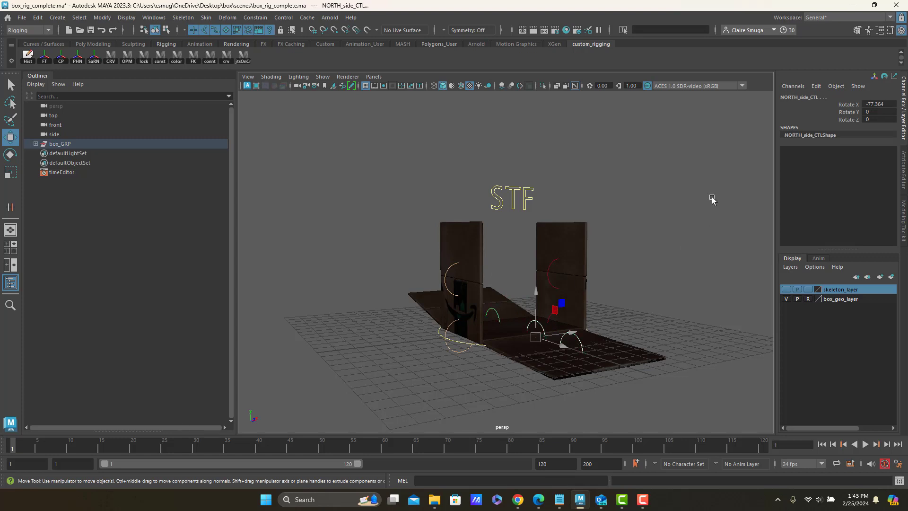
double_click(874, 104)
type("0")
key("Return")
left_click(610, 225)
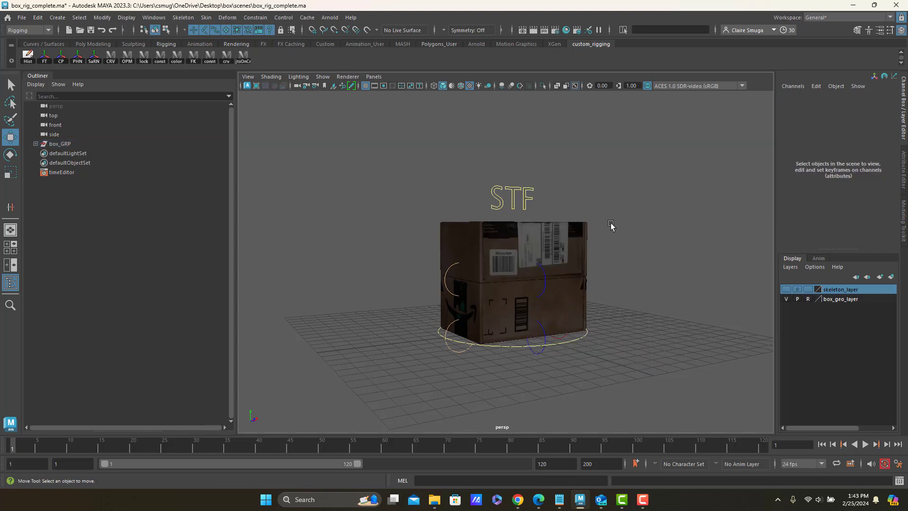
Save the scene under the new name box_rig_completeWithDeformers.ma in the scenes folder.
left_click(22, 18)
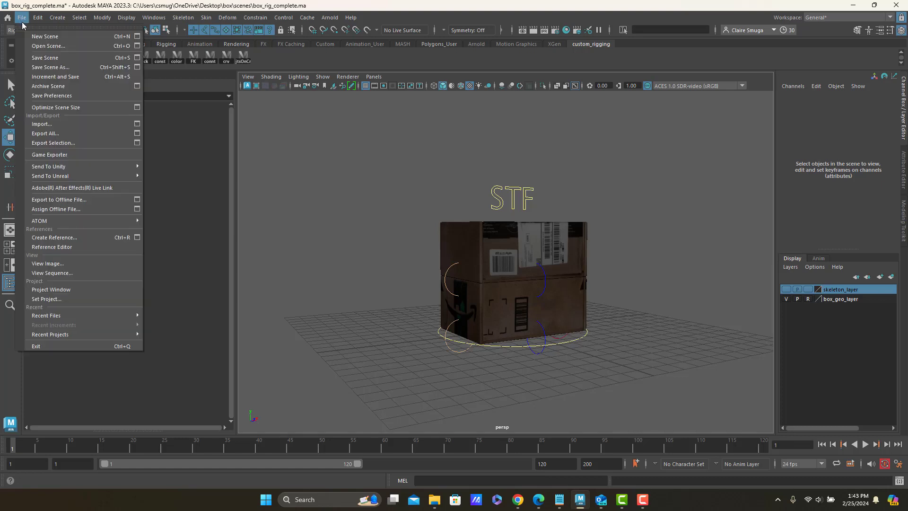
left_click(36, 68)
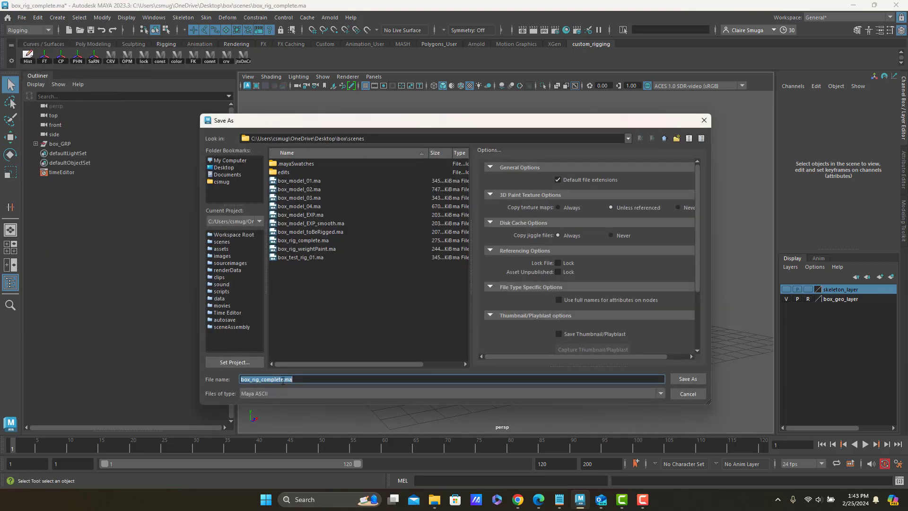
left_click(283, 381)
type("WithDeformers")
key("Return")
key("w")
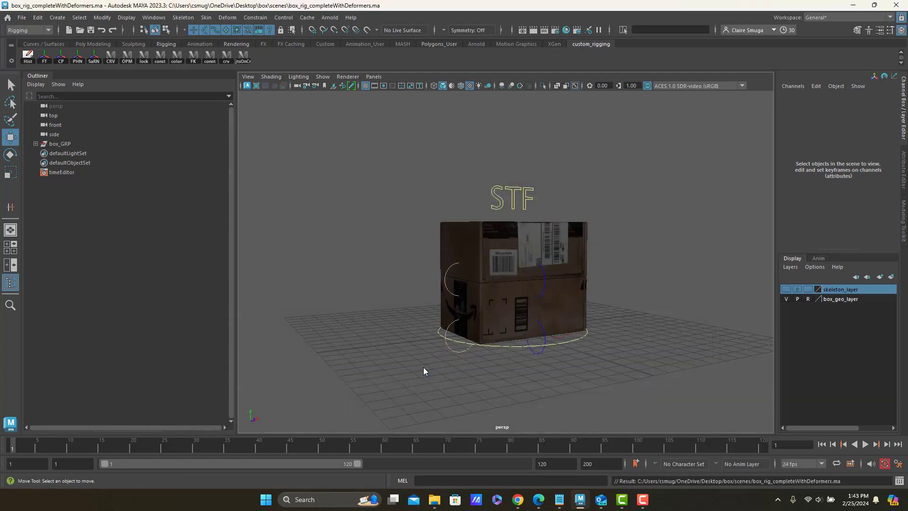
mouse_move(645, 259)
left_mouse_down("alt")
mouse_move(554, 288)
mouse_move(421, 292)
mouse_move(649, 259)
left_mouse_up("alt")
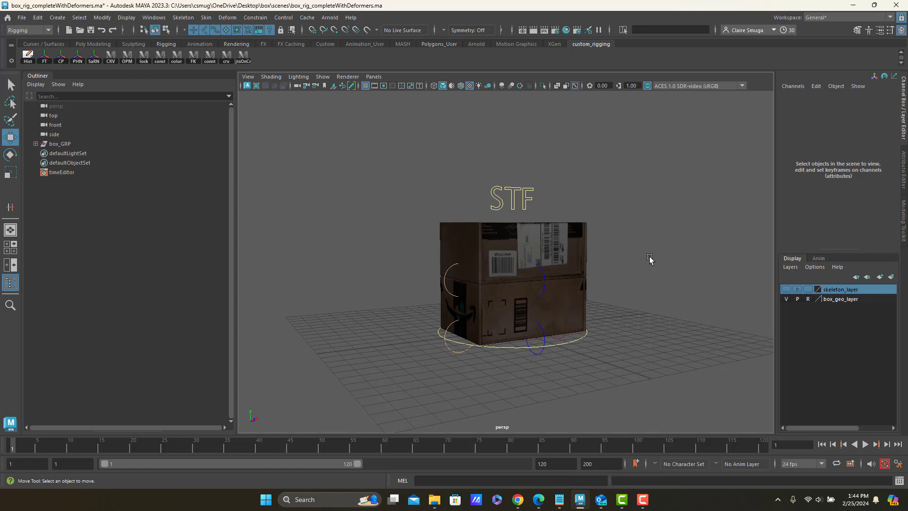